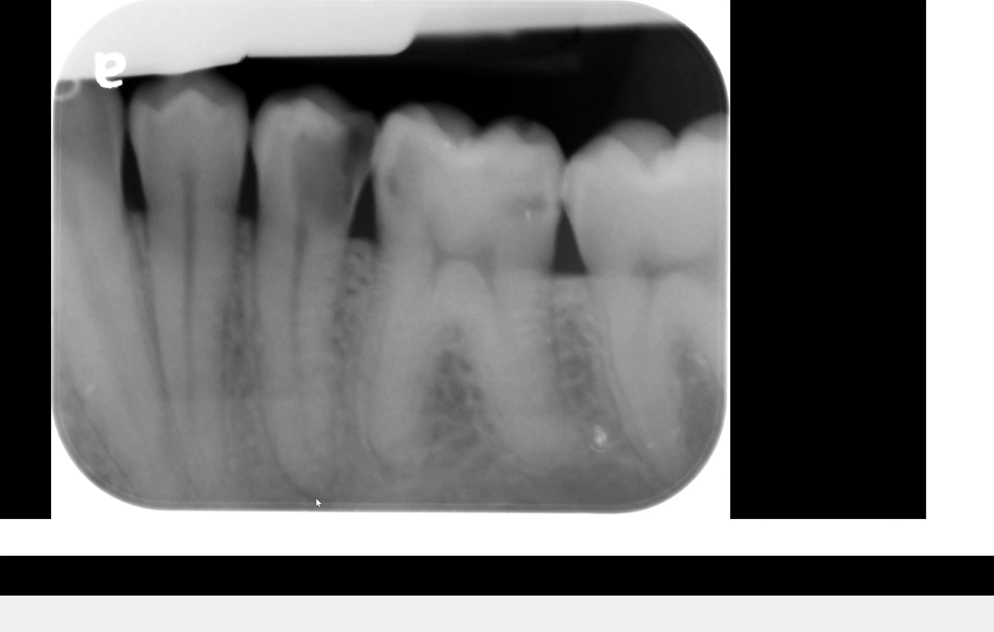
Return from the enlarged lower X-ray to the full-mouth series thumbnail layout
double_click(350, 437)
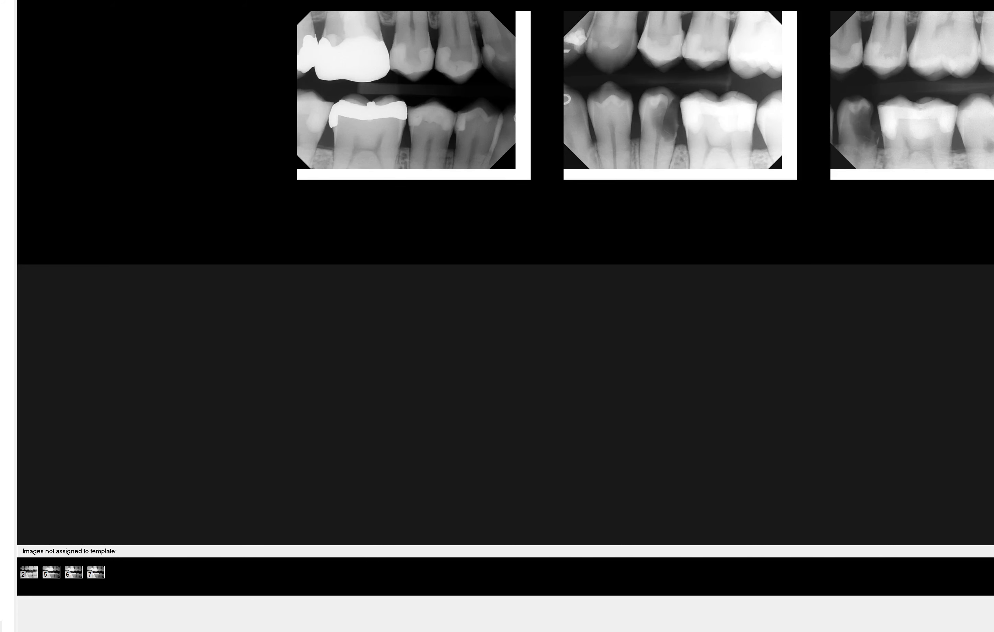
Examine the third bitewing enlarged, then bring up the mandibular CBCT scan with the traced nerve canal
double_click(643, 124)
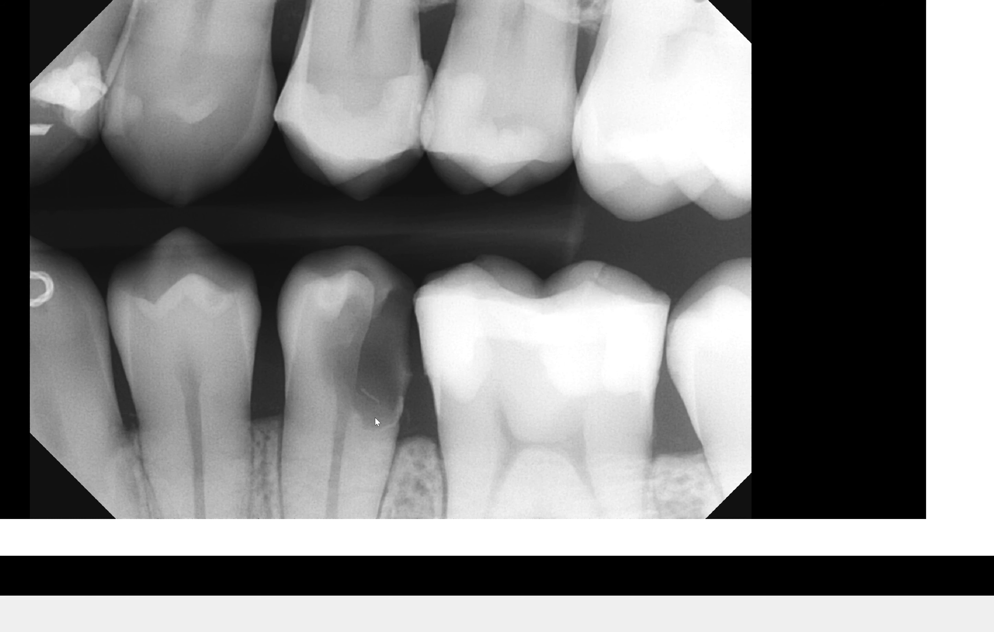
double_click(383, 406)
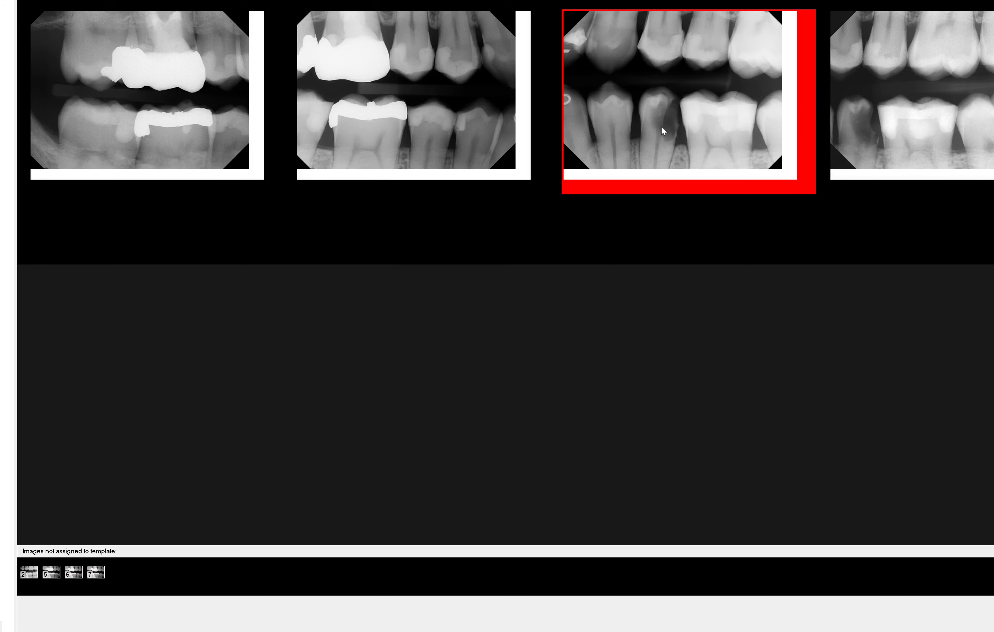
double_click(661, 128)
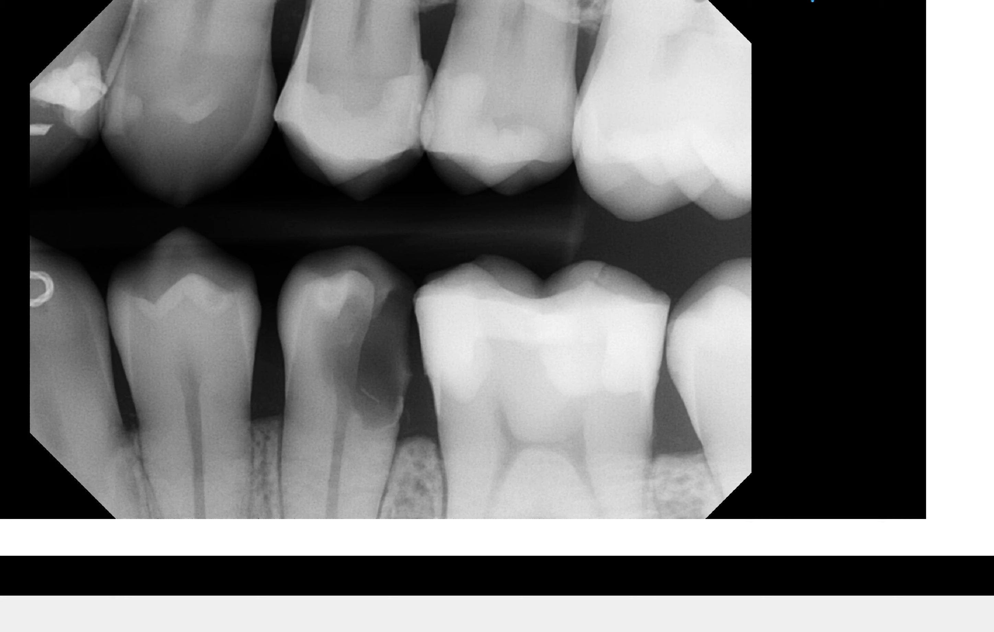
left_click(668, 606)
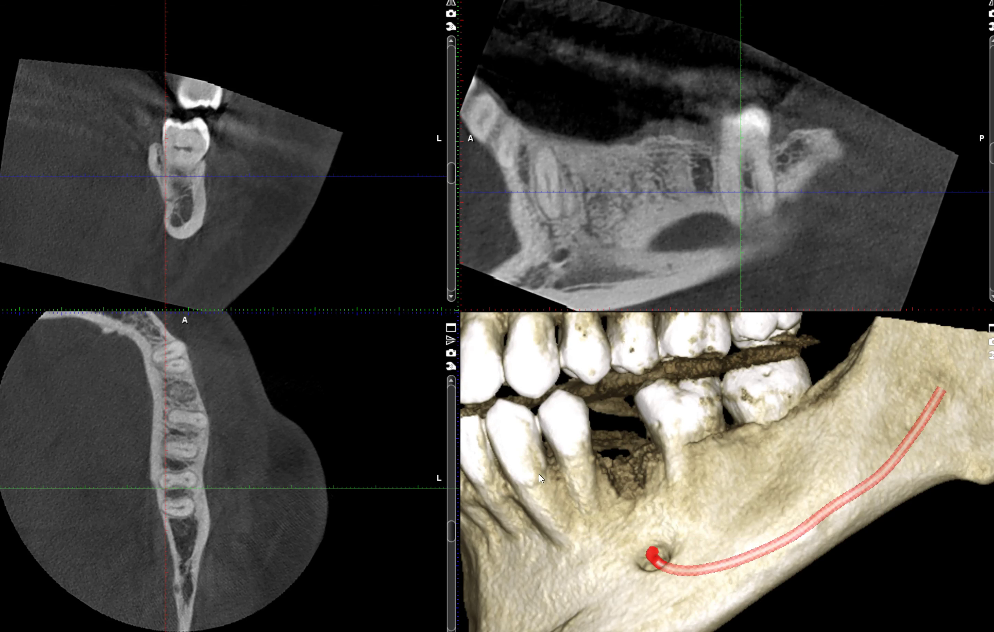
Move the CT slice positions so the panoramic slice passes through the lower molars
left_click_drag(451, 175, 455, 140)
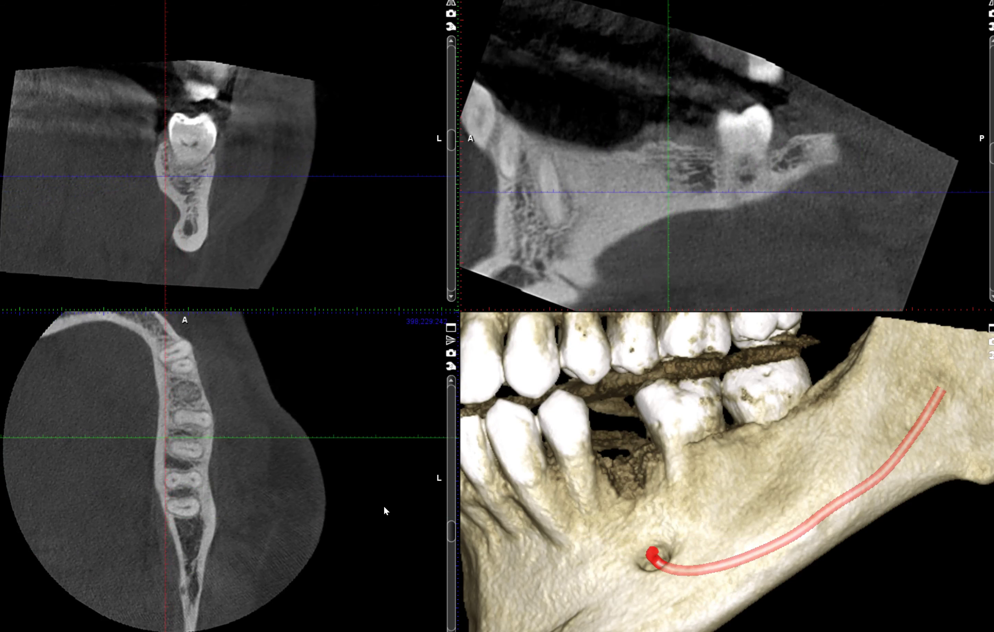
mouse_move(454, 525)
left_mouse_down()
mouse_move(453, 504)
mouse_move(454, 560)
mouse_move(453, 526)
left_mouse_up()
mouse_move(991, 148)
left_mouse_down()
mouse_move(990, 188)
mouse_move(990, 170)
left_mouse_up()
left_click_drag(734, 168, 753, 153)
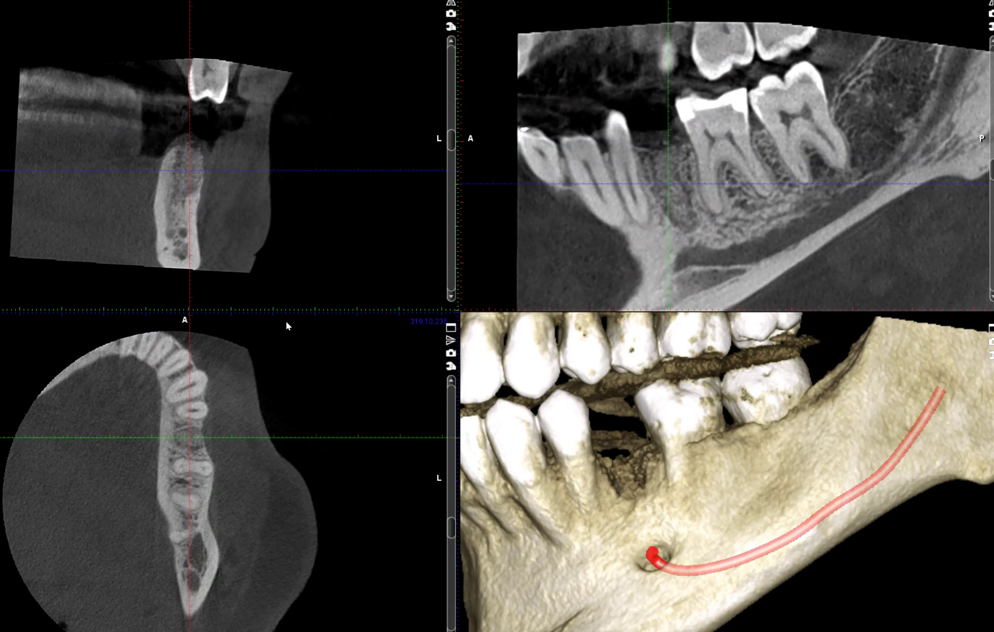
scroll(241, 401, "up", 1)
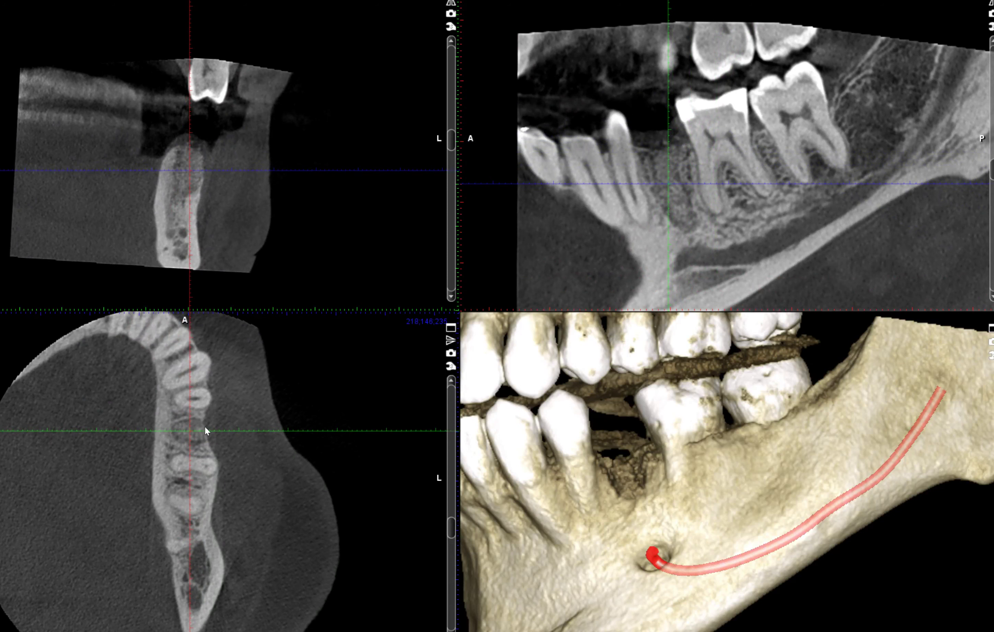
Rotate the 3D jaw model slightly in two small turns
left_click_drag(616, 459, 675, 468)
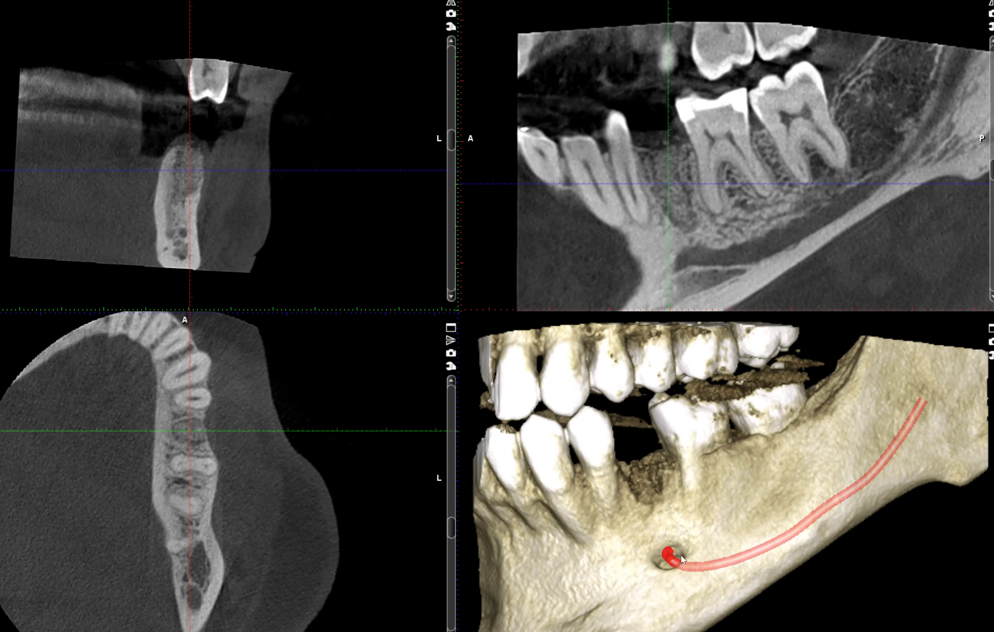
left_click_drag(679, 556, 669, 547)
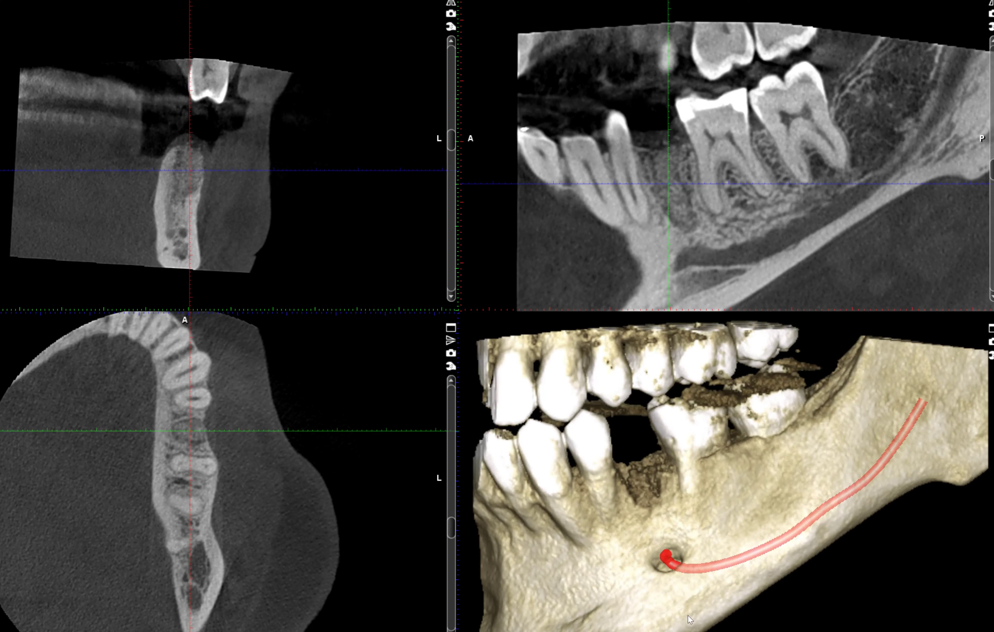
mouse_move(702, 631)
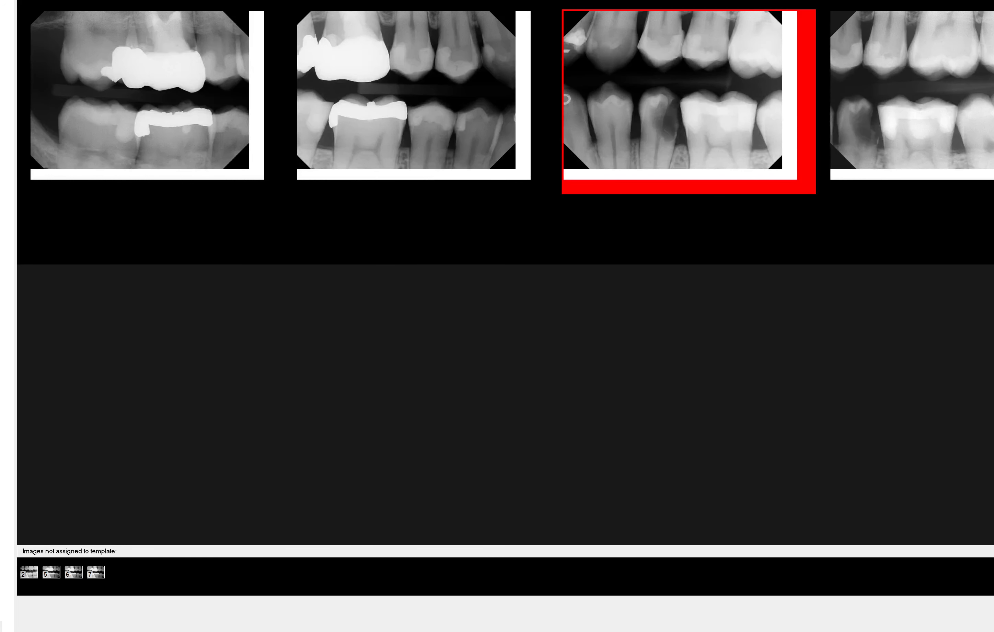
Close the bitewing series without saving and inspect the lower-right full-mouth X-ray enlarged
key("Escape")
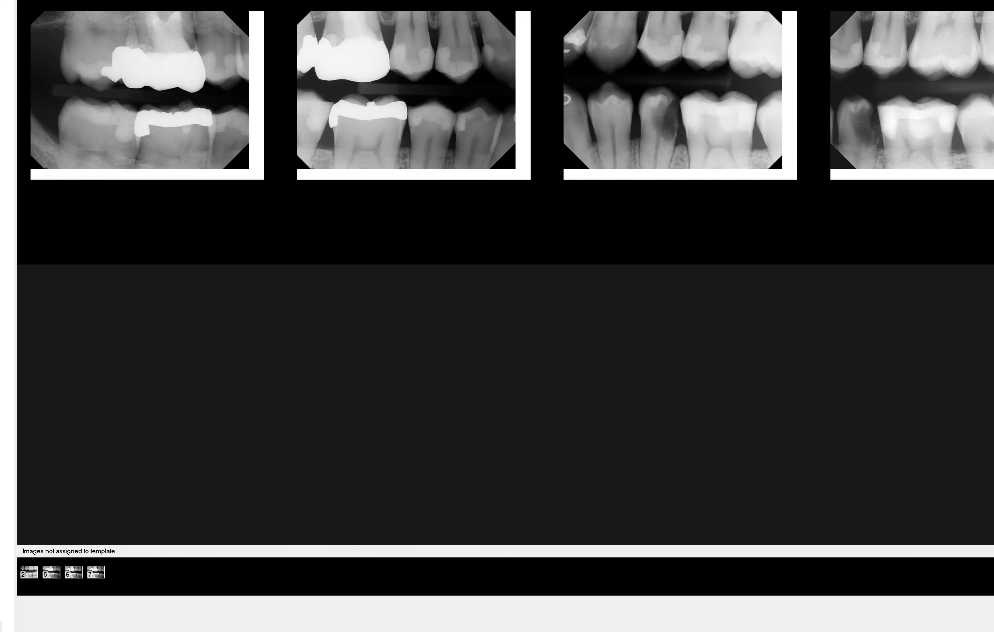
left_click(514, 342)
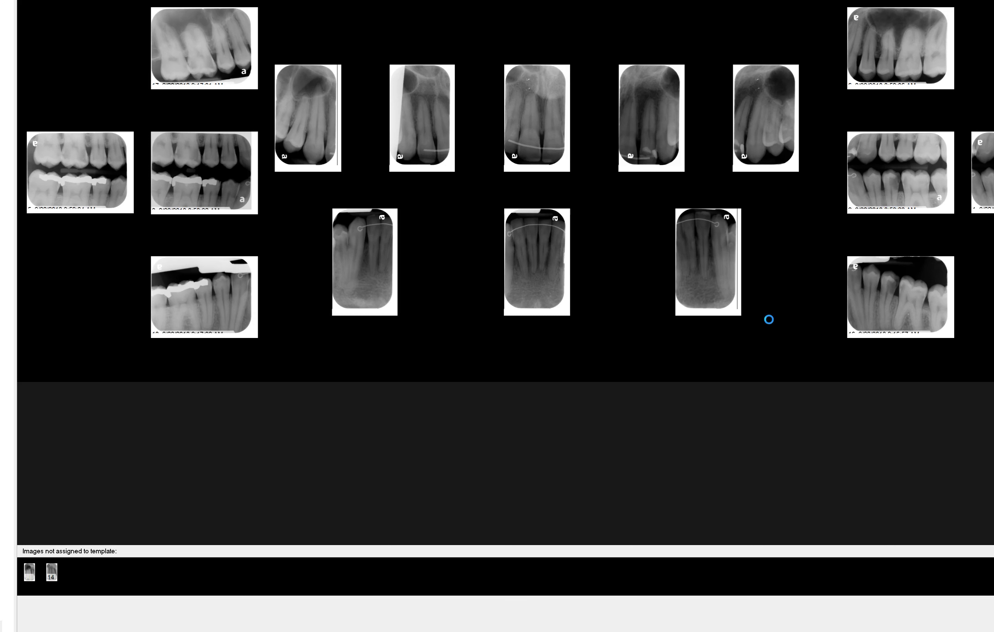
double_click(902, 316)
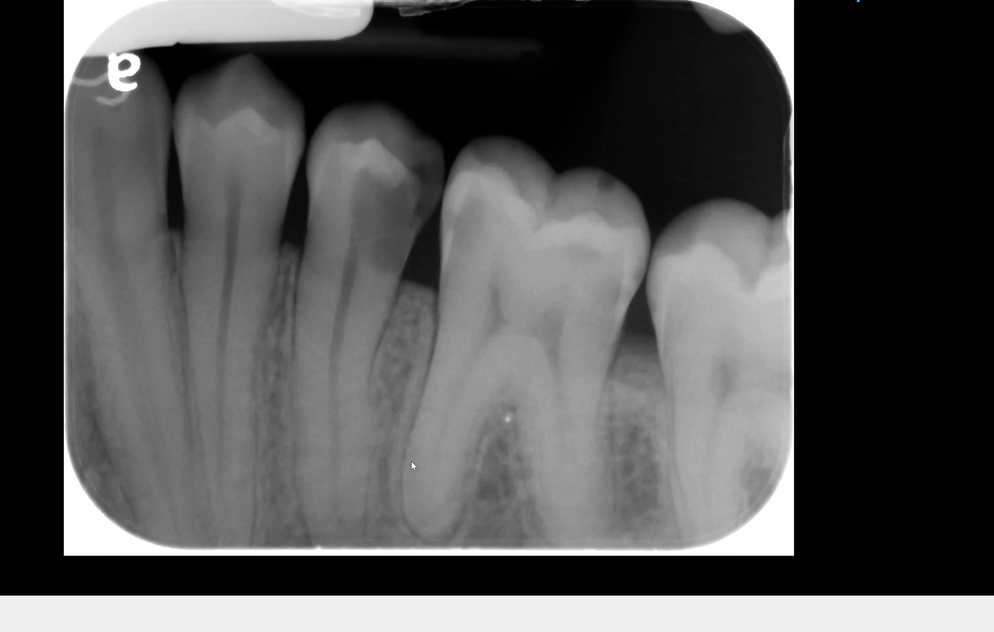
double_click(412, 461)
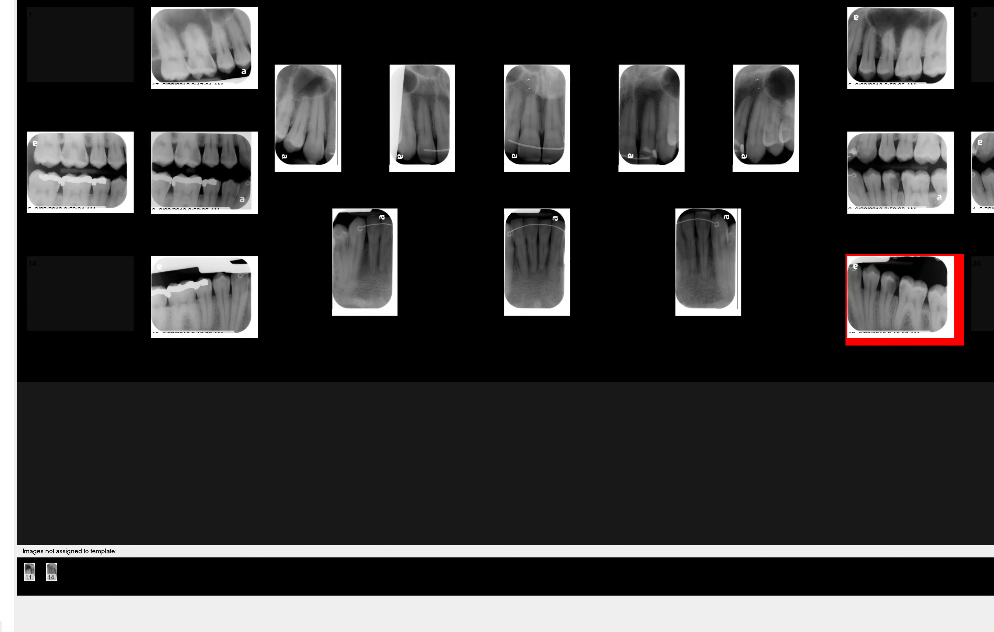
Close the full-mouth series without saving and reopen the lower-right X-ray enlarged
left_click(520, 340)
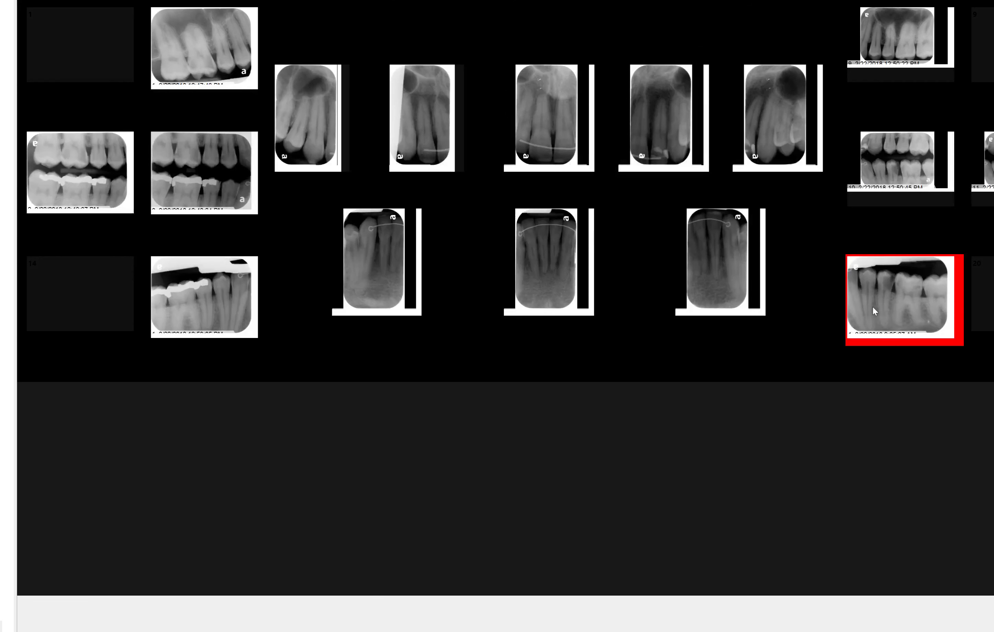
double_click(874, 306)
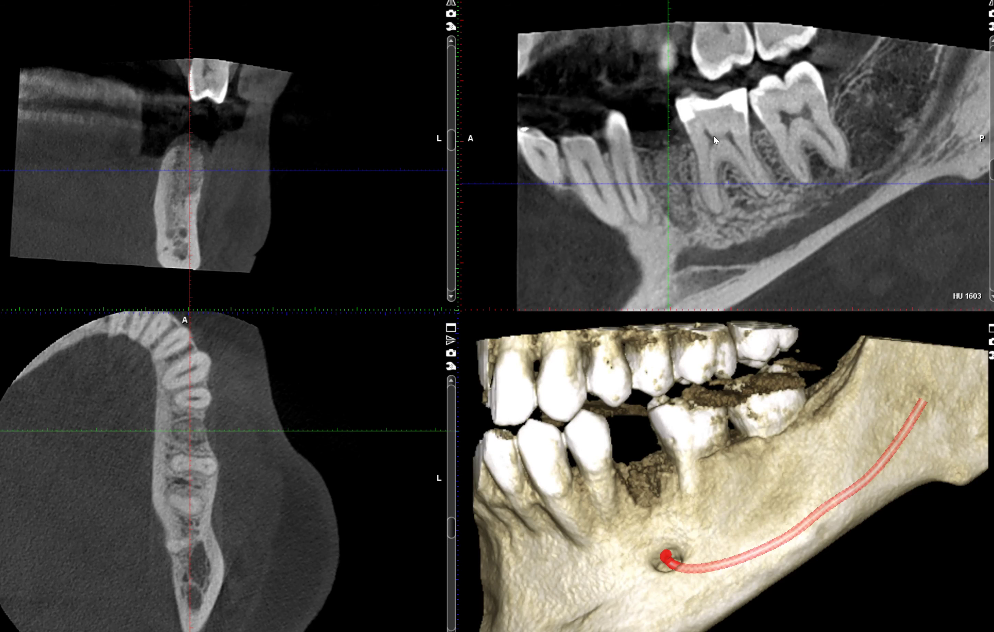
Zoom the upper-left cross-section and upper-right panoramic CT views, shifting the panoramic slice deeper into the jaw
scroll(716, 140, "up", 2)
left_click_drag(861, 112, 851, 139)
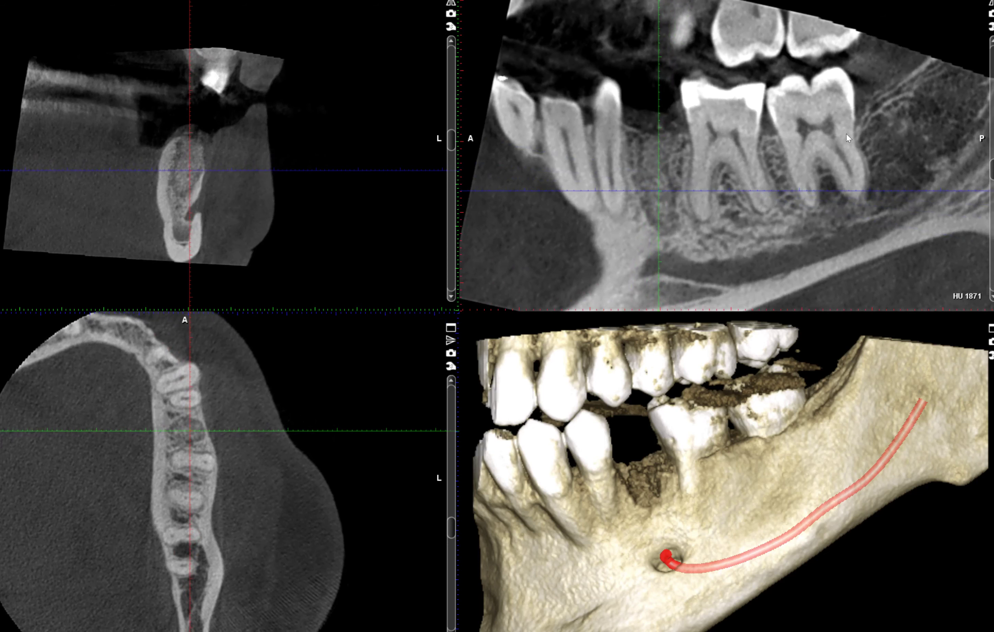
scroll(233, 168, "up", 3)
scroll(226, 487, "up", 3)
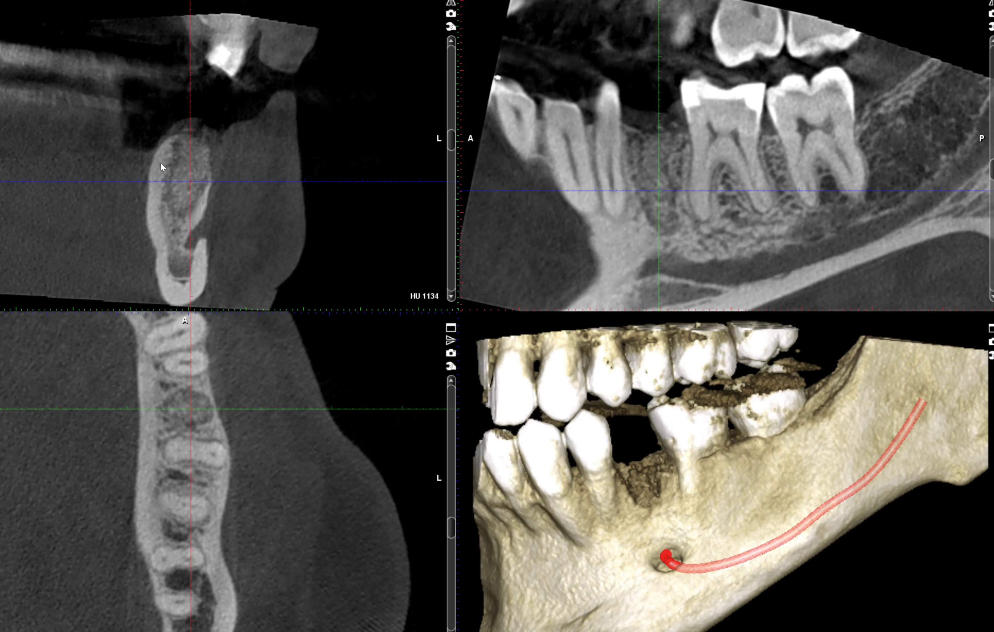
scroll(166, 204, "up", 2)
scroll(167, 202, "up", 2)
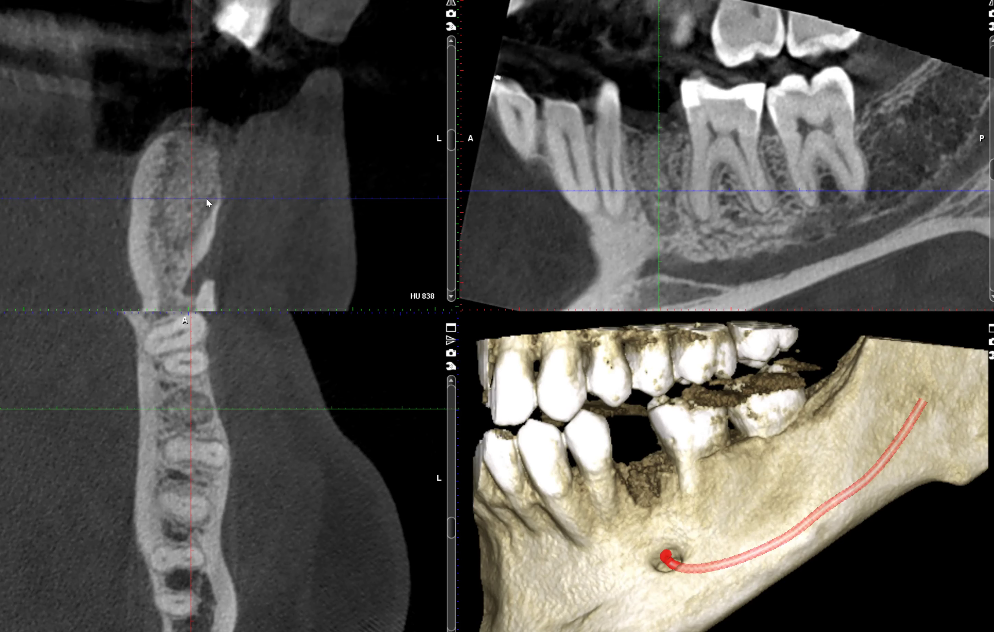
scroll(752, 180, "up", 2)
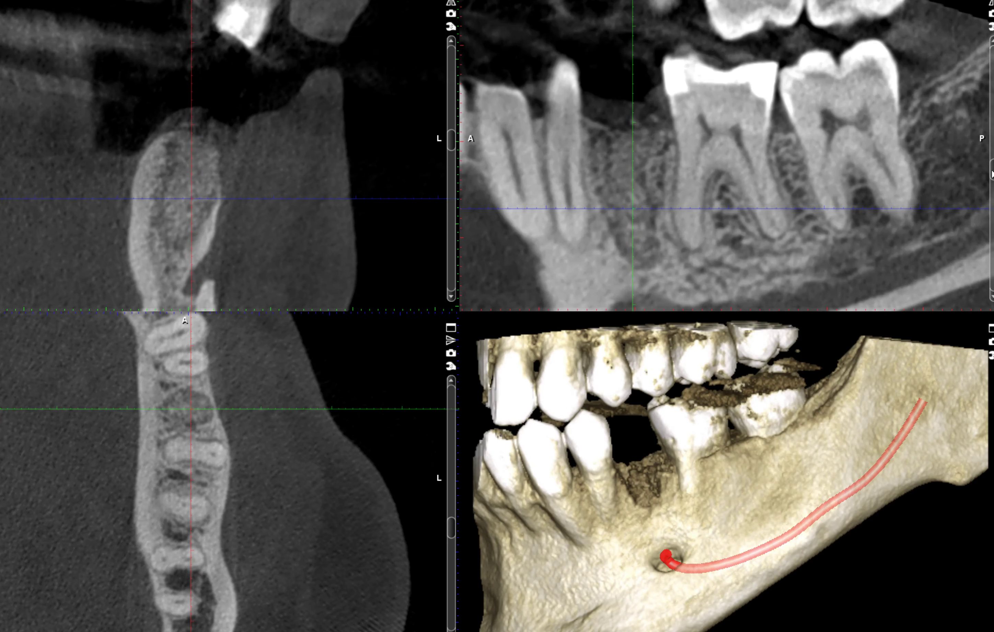
scroll(992, 176, "down", 3)
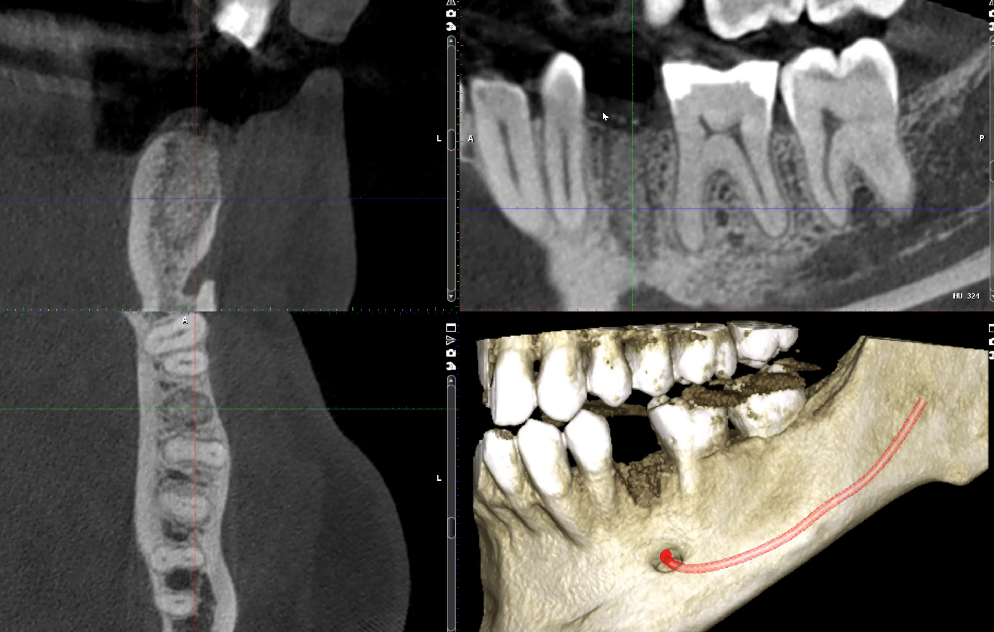
scroll(991, 179, "down", 1)
scroll(991, 180, "down", 3)
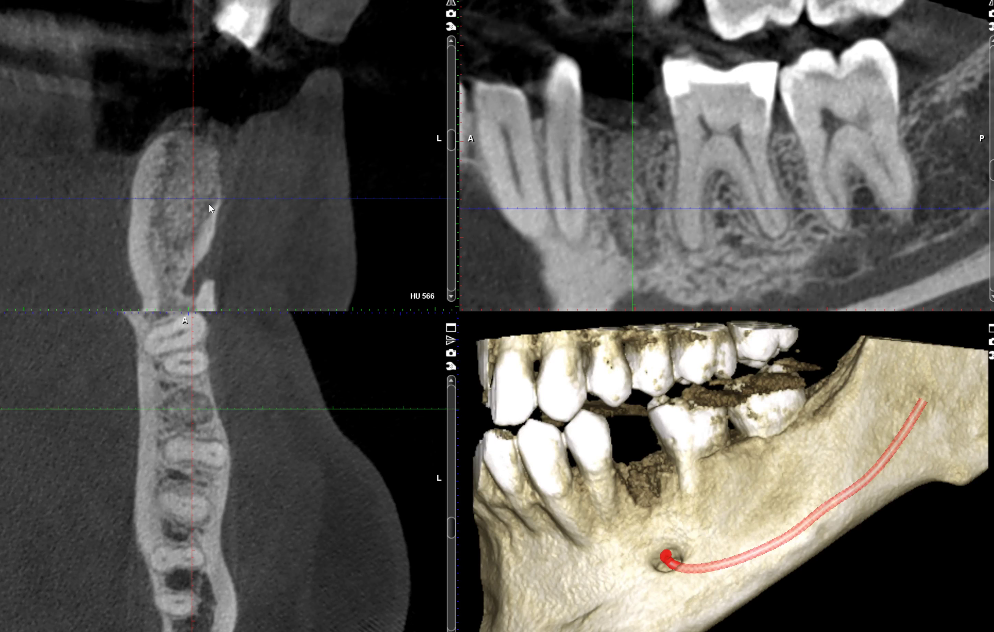
scroll(201, 212, "down", 5)
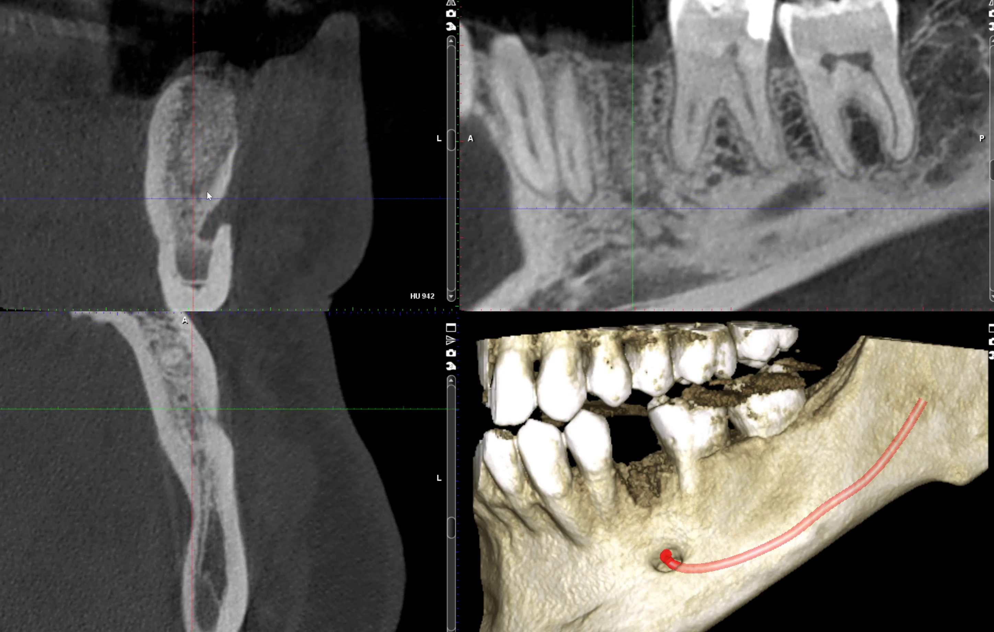
Lower the axial slice slightly, then step the panoramic slice back and forth through the molars
left_click_drag(451, 533, 451, 535)
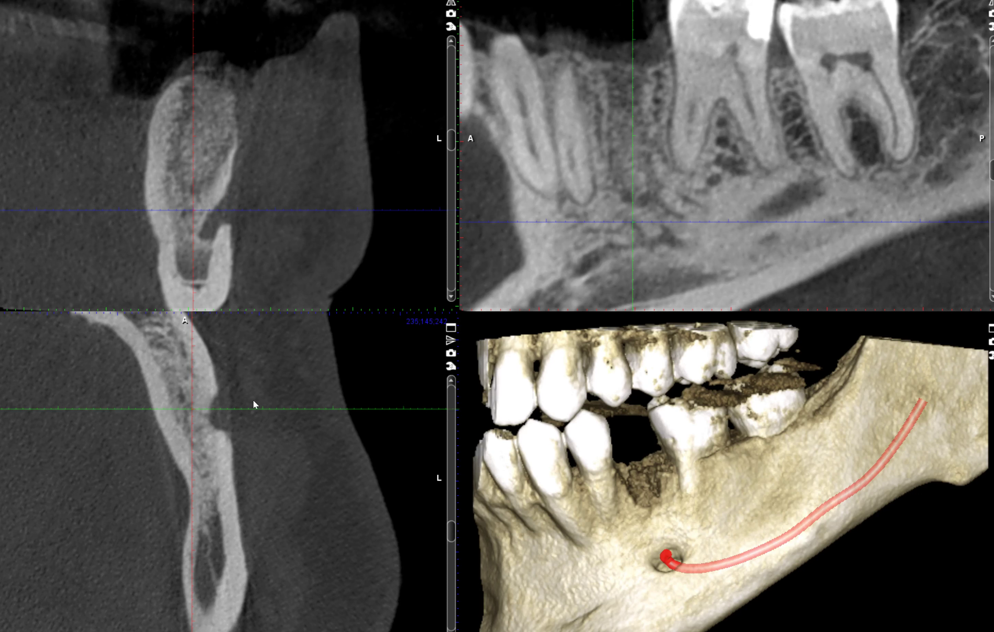
scroll(992, 184, "down", 5)
scroll(992, 184, "down", 2)
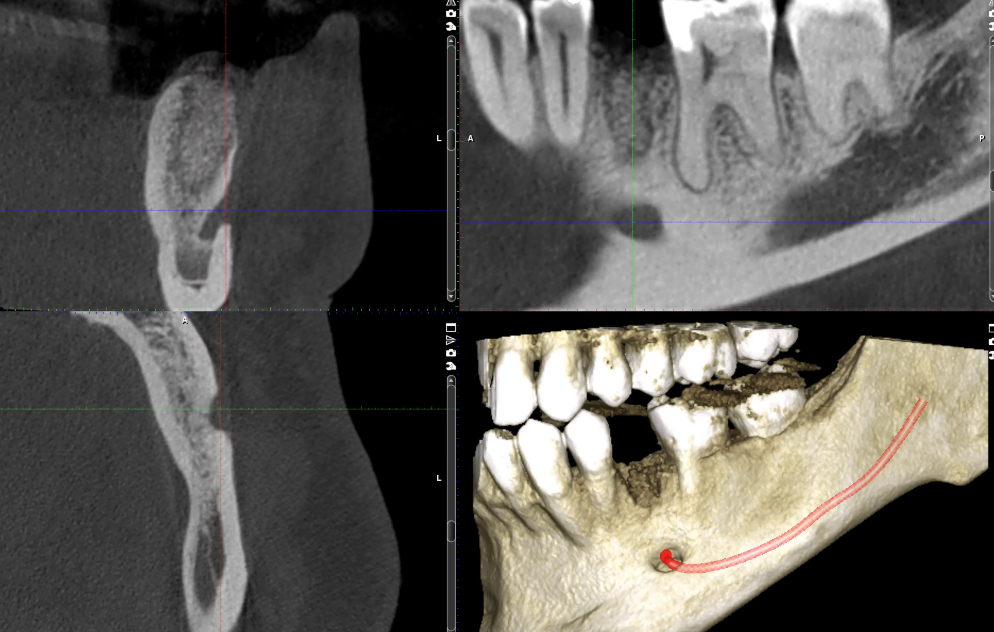
scroll(993, 180, "up", 4)
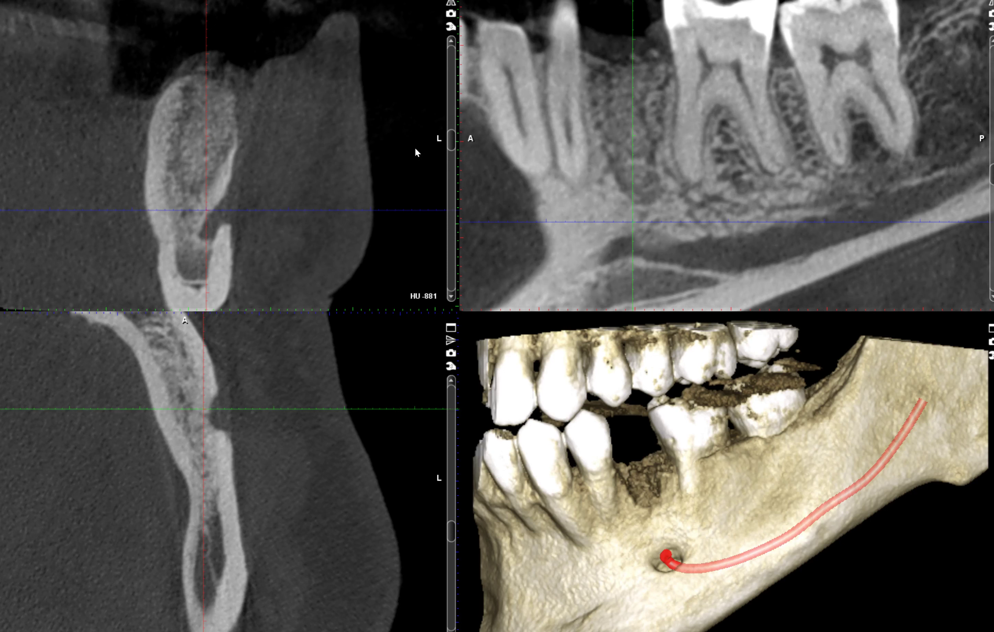
left_click_drag(451, 141, 452, 142)
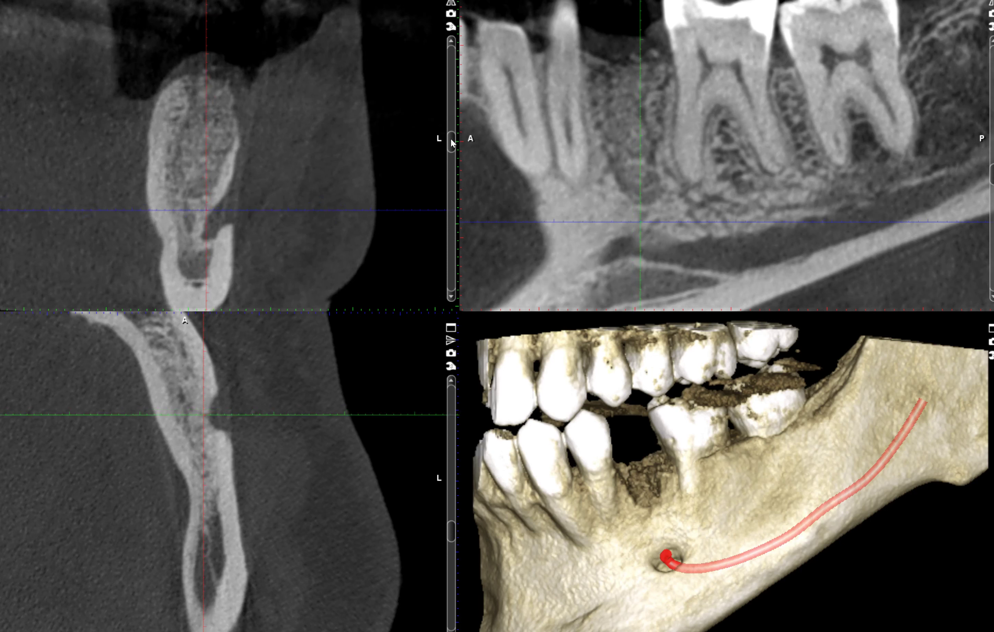
scroll(451, 139, "up", 3)
scroll(452, 141, "down", 5)
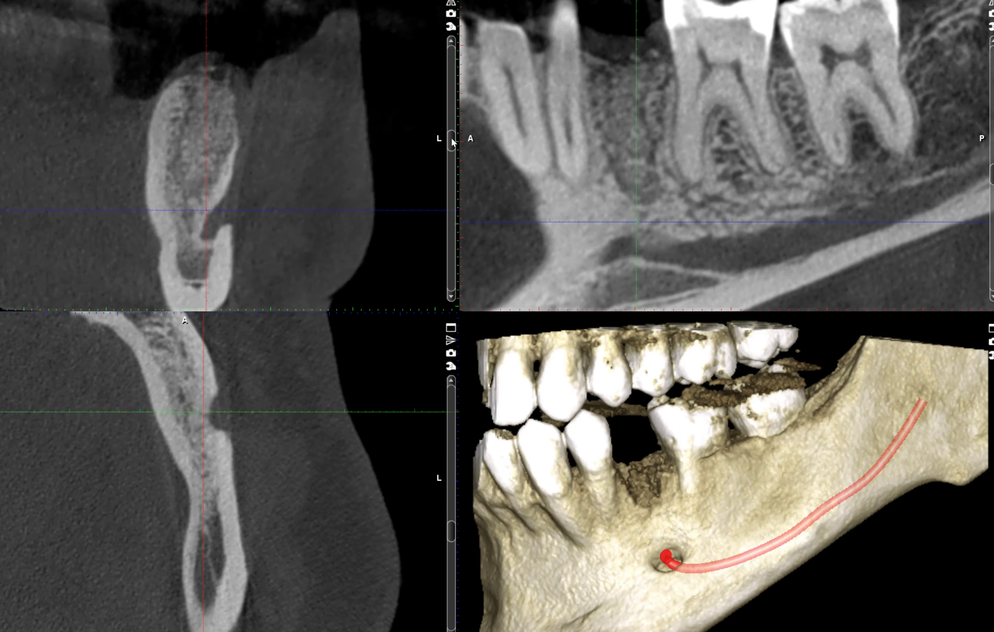
Advance the upper-left cross-section toward the lower molar in several drags, then nudge it back upward
left_click_drag(458, 146, 464, 156)
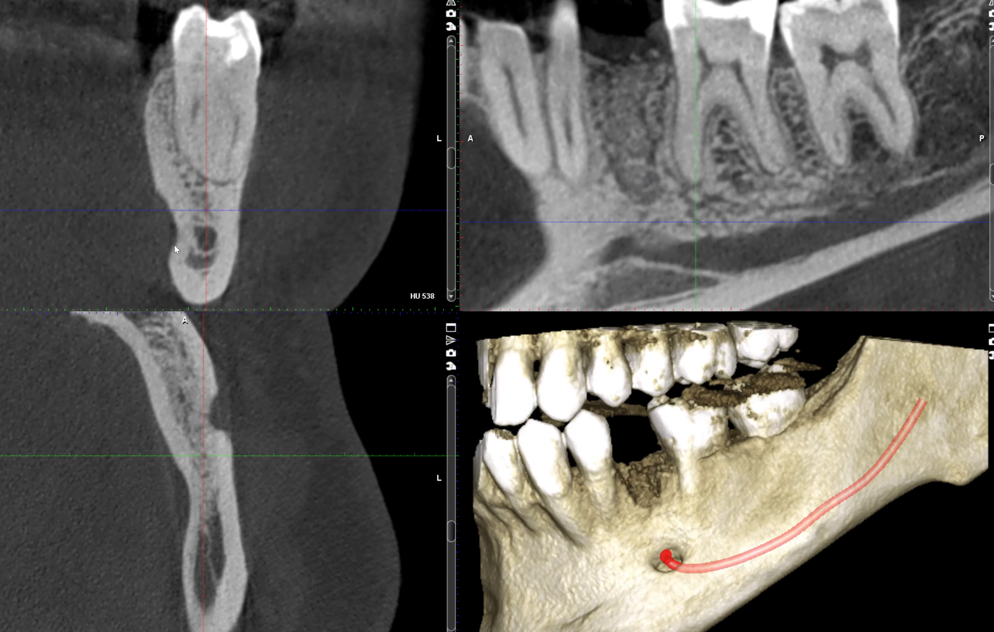
left_click_drag(452, 157, 460, 178)
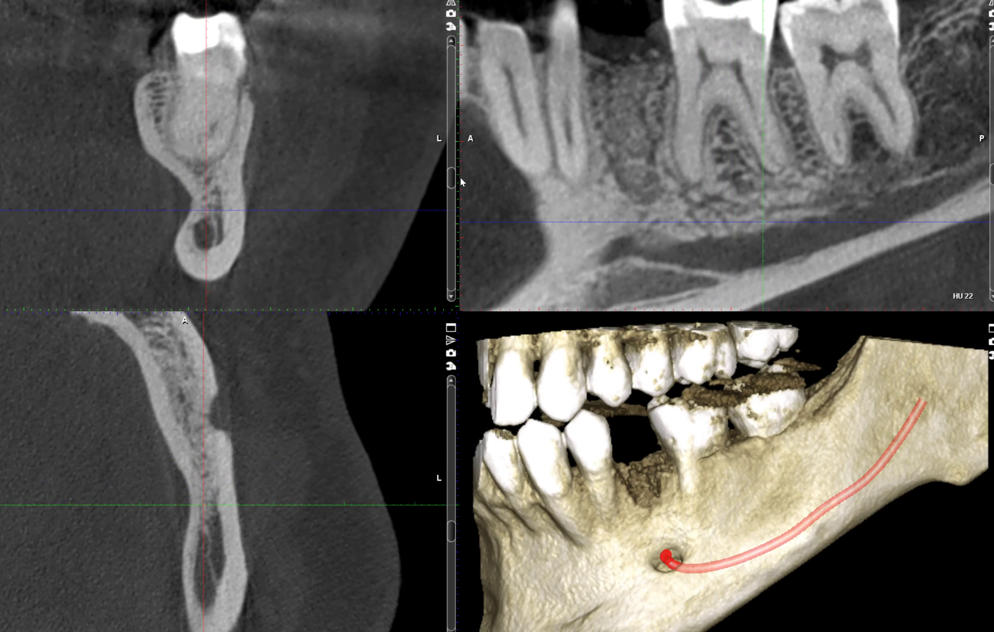
left_click_drag(460, 179, 467, 198)
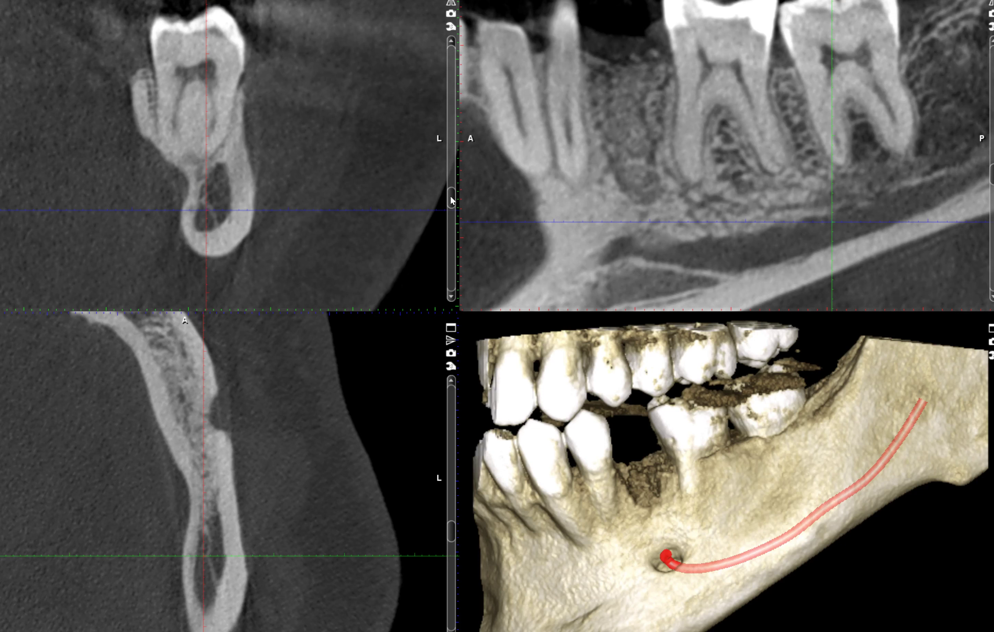
left_click_drag(451, 200, 453, 202)
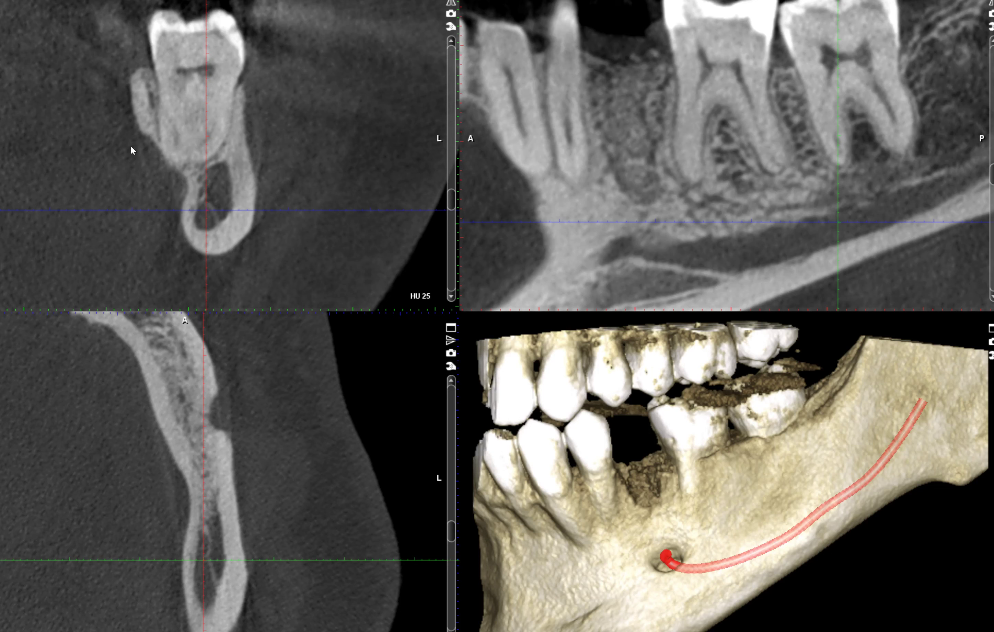
left_click_drag(453, 201, 456, 167)
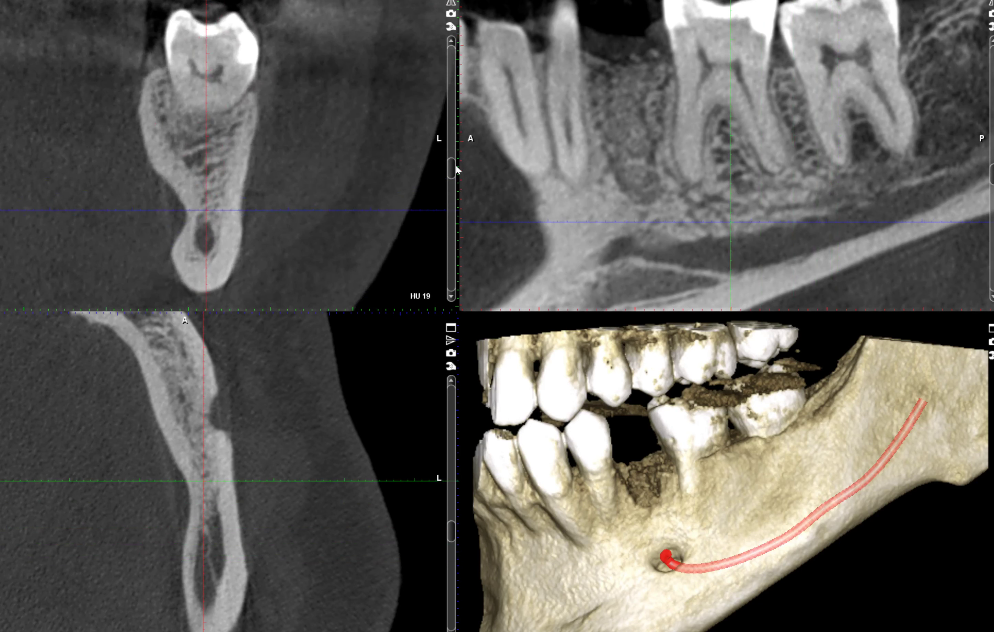